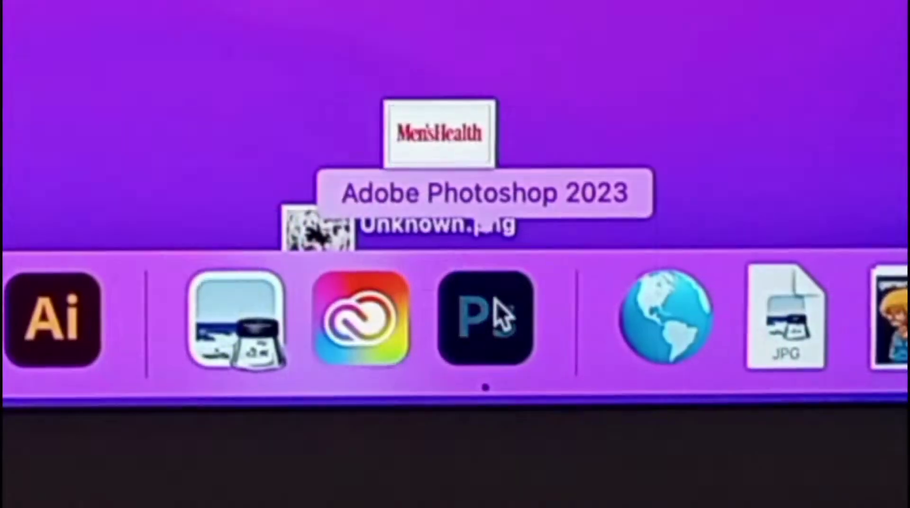
Launch Photoshop and open the gf gameinformer cover document from the Home screen.
left_click(491, 309)
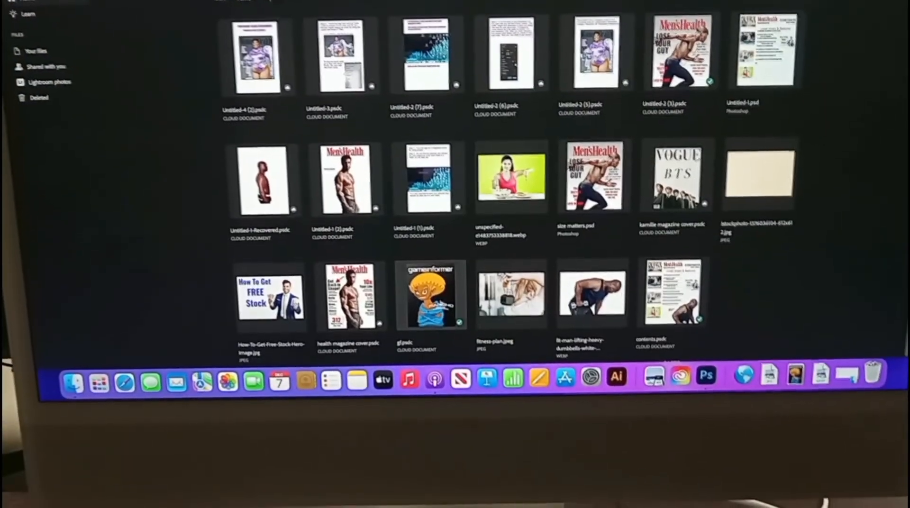
left_click(428, 298)
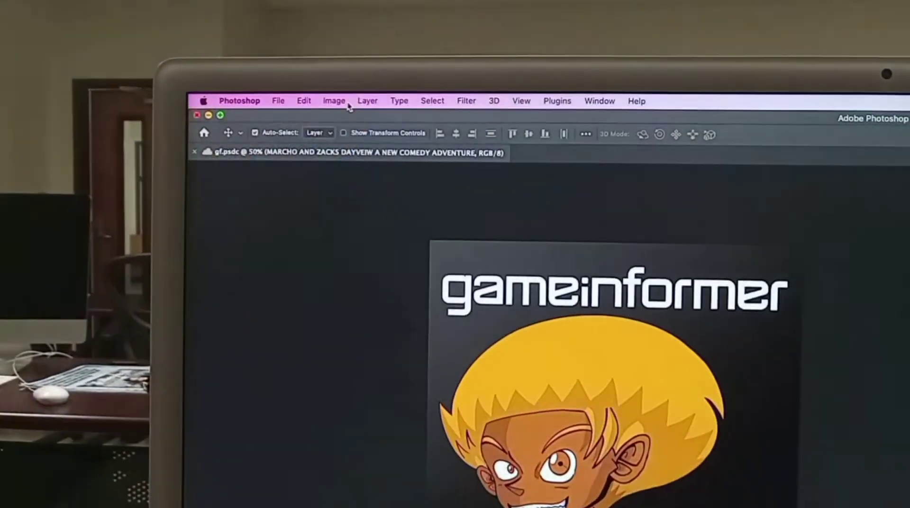
left_click(323, 93)
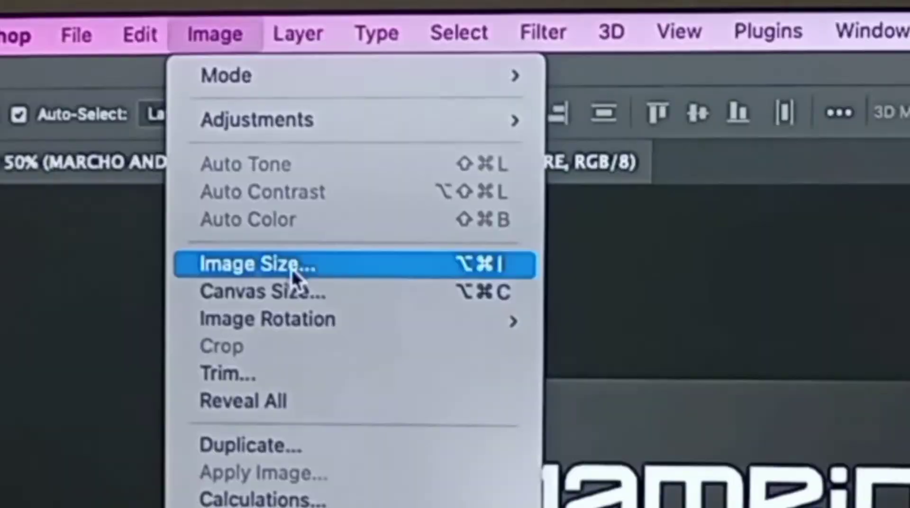
left_click(291, 267)
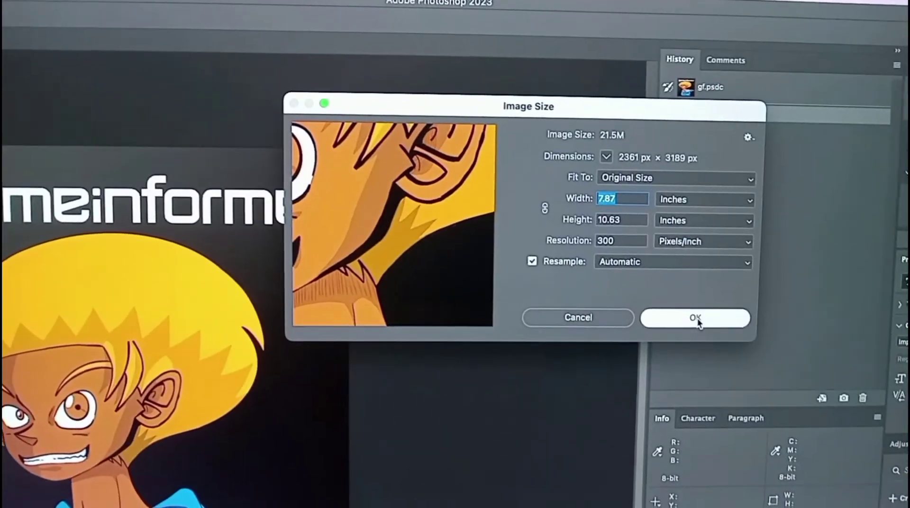
left_click(752, 436)
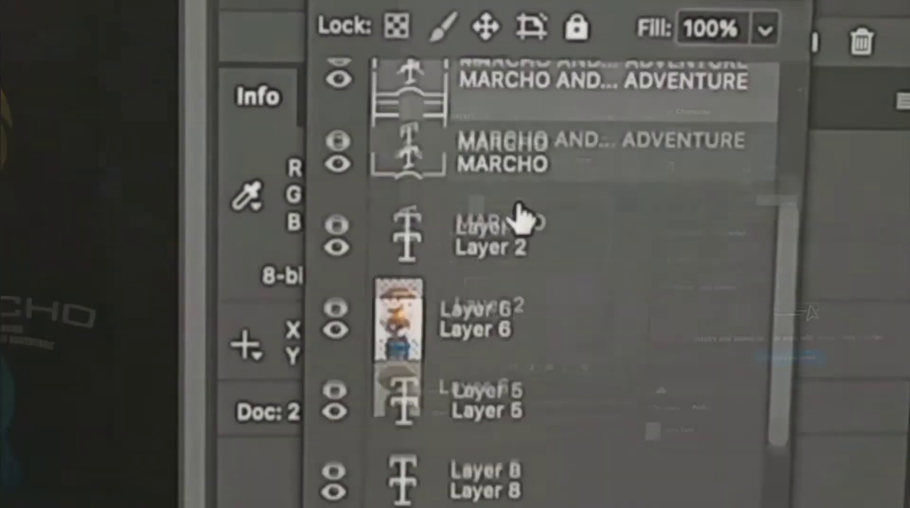
scroll(512, 241, "down", 3)
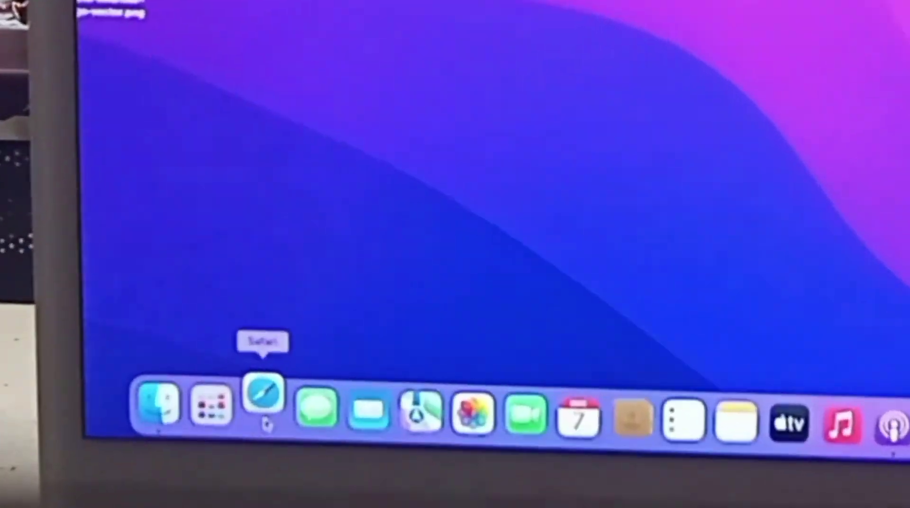
Switch to Safari to search for a goku Game Informer reference cover.
left_click(248, 414)
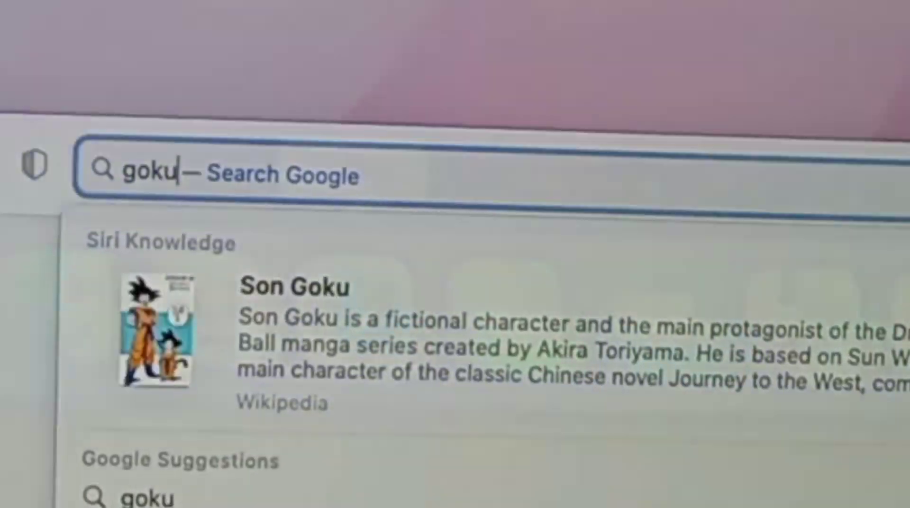
type("gaminfor")
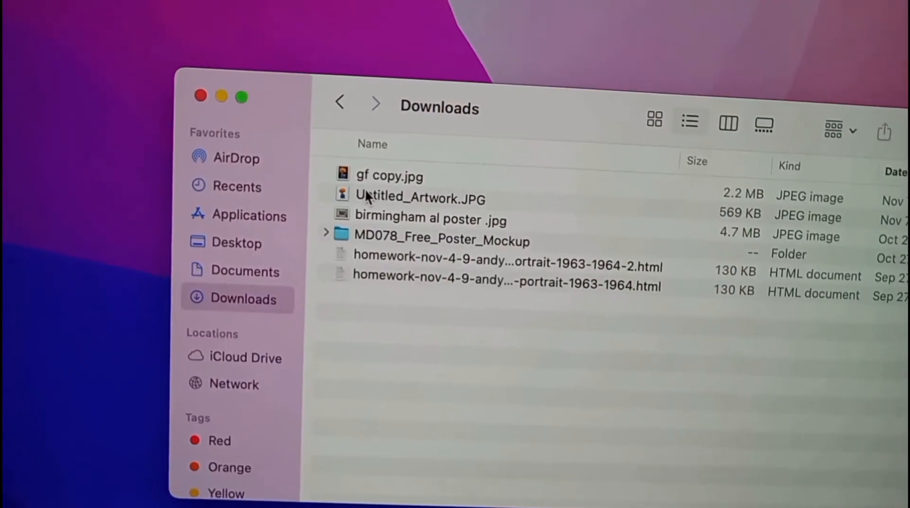
Move Untitled_Artwork.JPG from Downloads to the desktop and open it in Photoshop.
left_click_drag(360, 193, 387, 186)
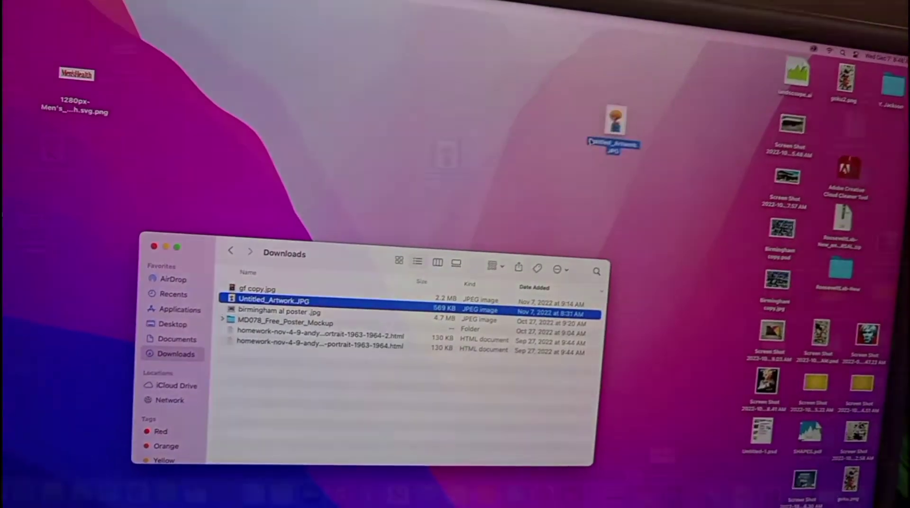
left_click_drag(469, 197, 441, 142)
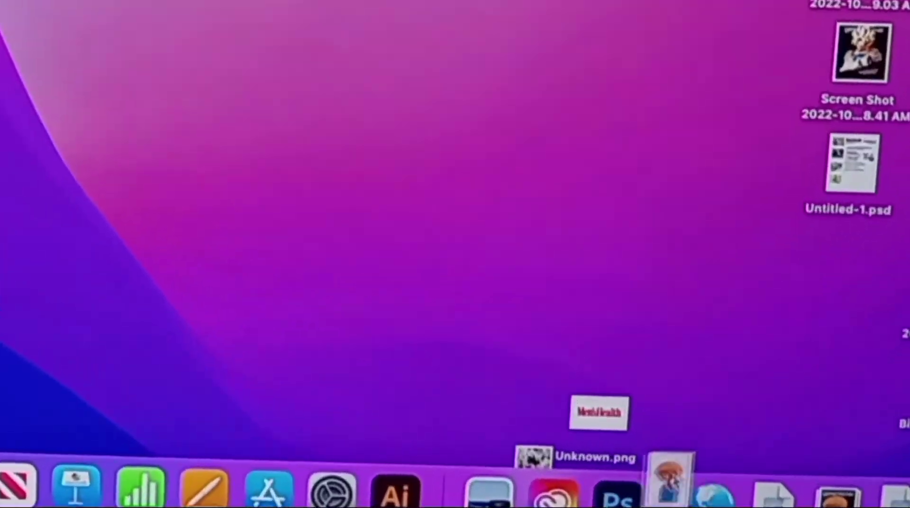
left_click_drag(409, 99, 667, 494)
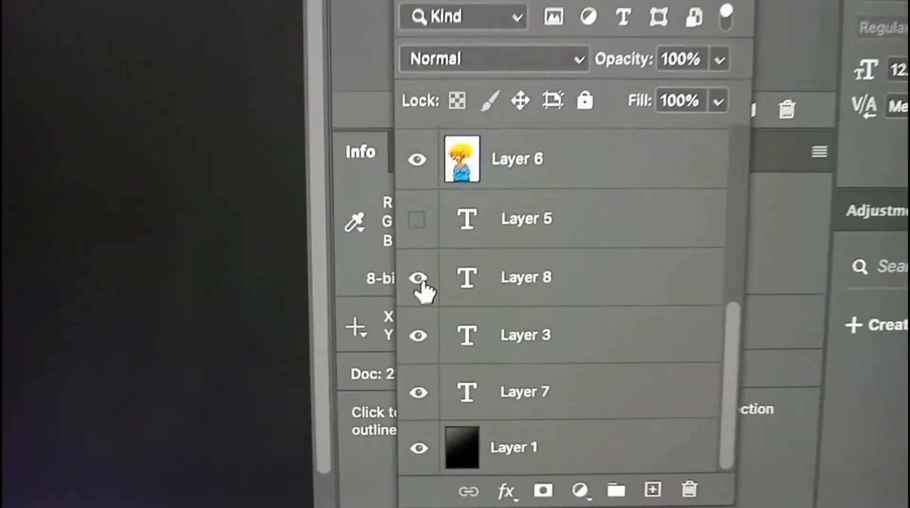
Hide Layer 3 so only the character artwork and gradient background remain visible.
left_click(424, 339)
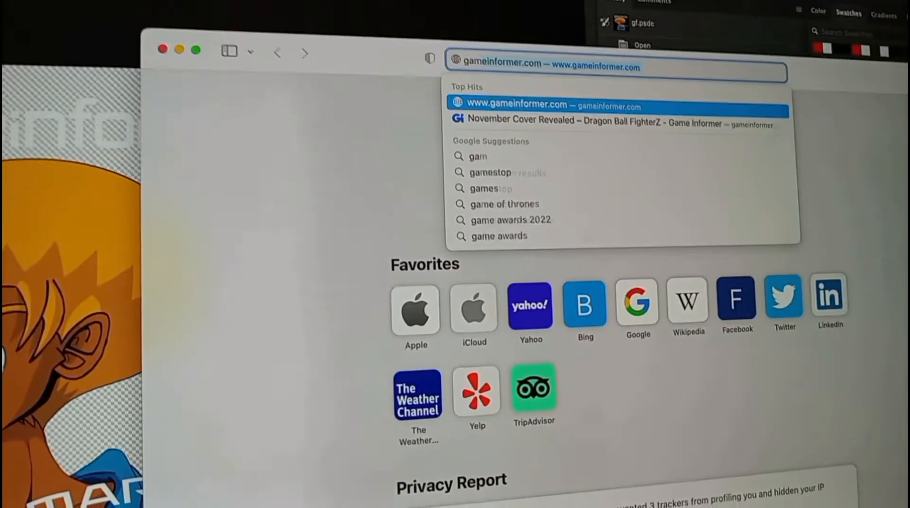
type("for")
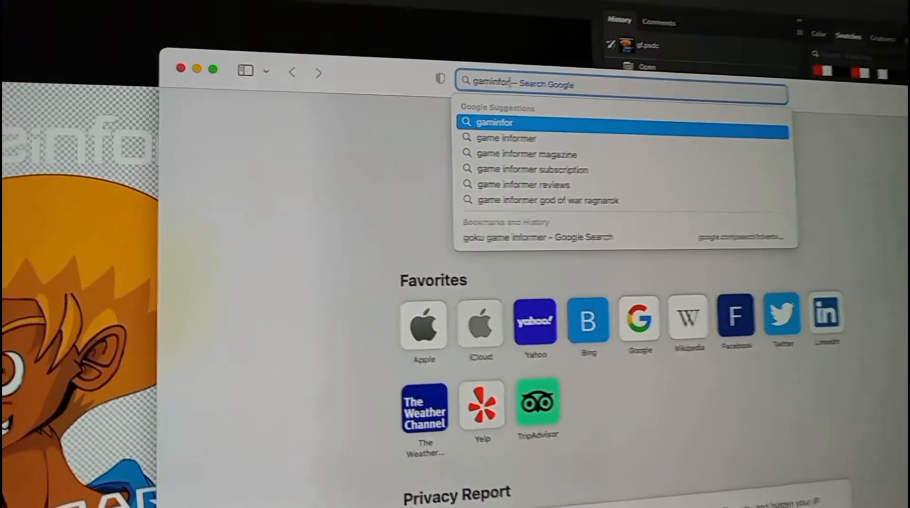
type("mer")
Run the Google search for game informer in Safari.
key("Return")
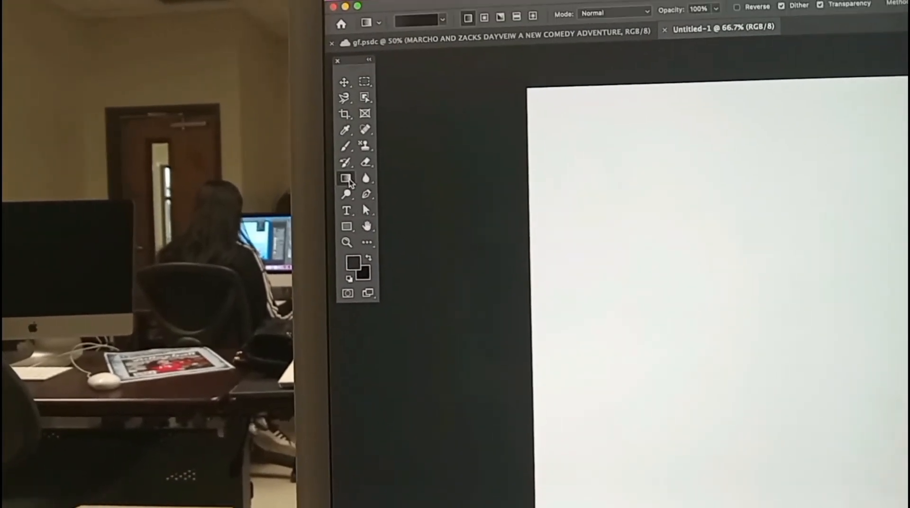
Choose the Gradient tool from the gradient/paint bucket slot in the new Untitled-1 document.
right_click(346, 179)
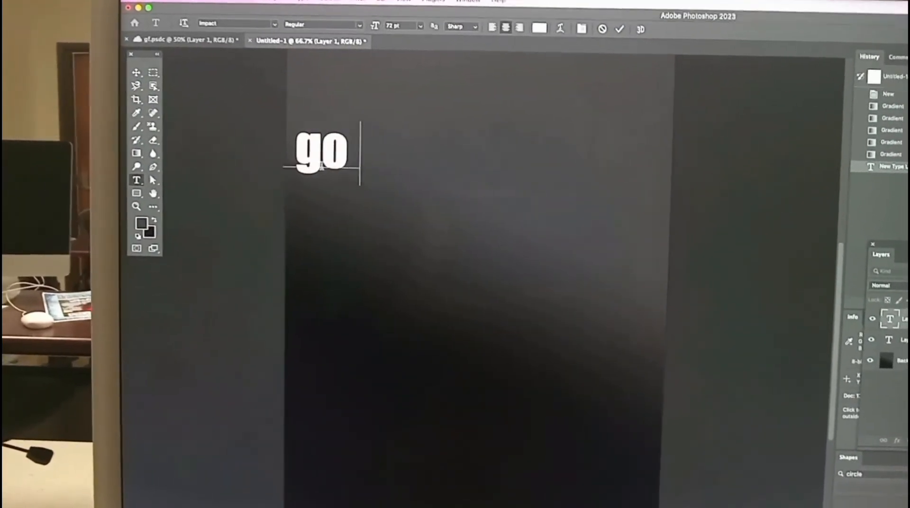
type("u")
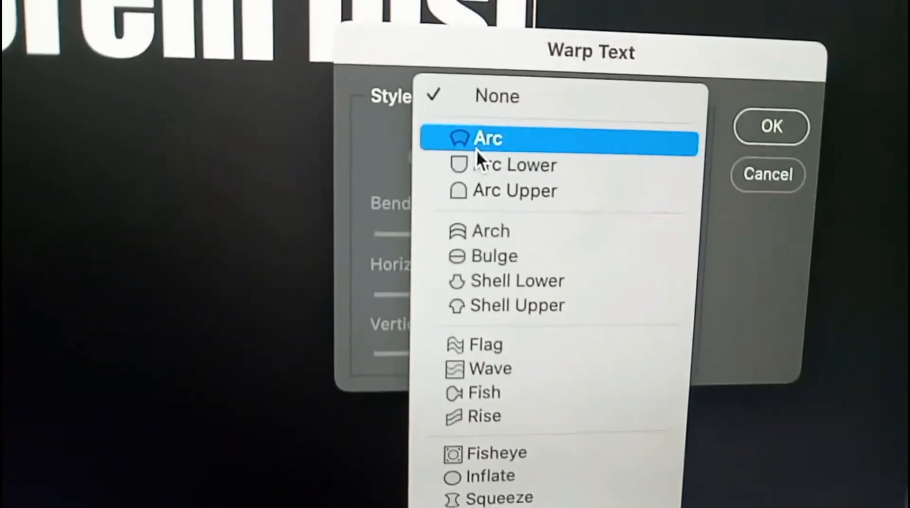
Warp the goku text with an Arc style and ease the bend down to +27.
left_click(476, 139)
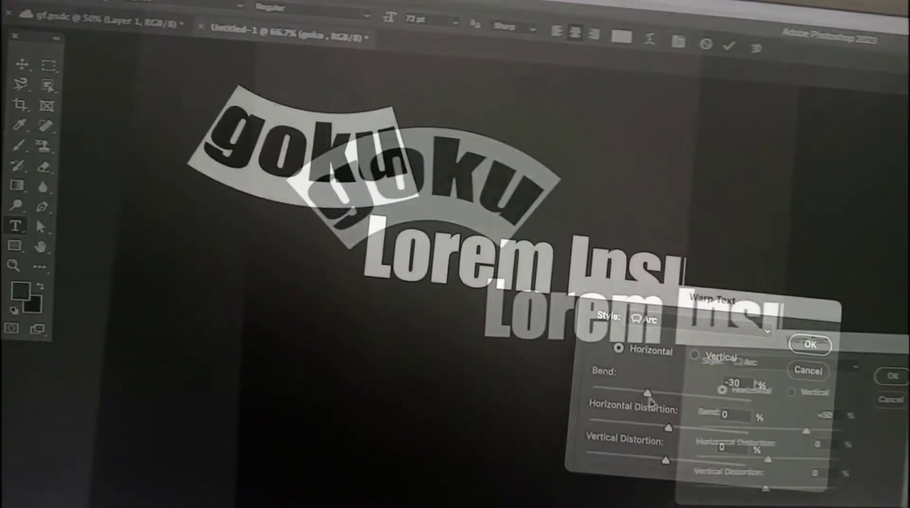
left_click_drag(818, 449, 789, 449)
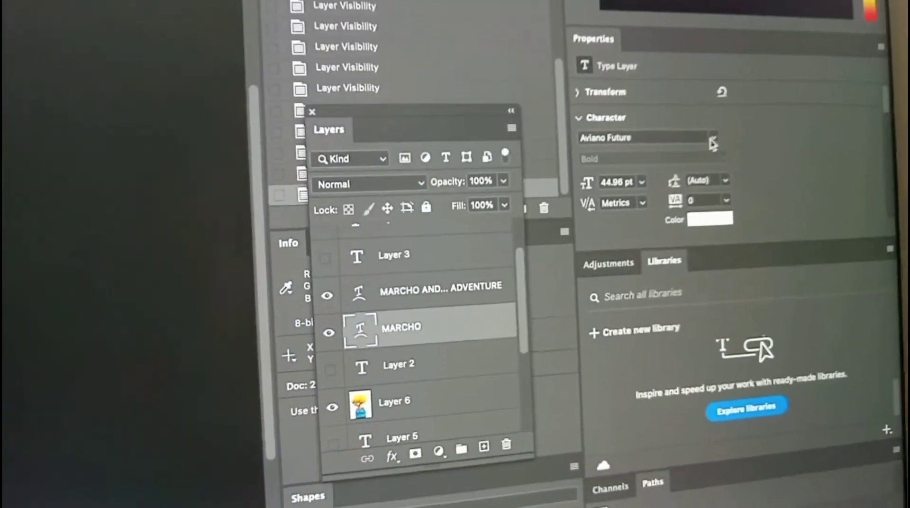
left_click(706, 148)
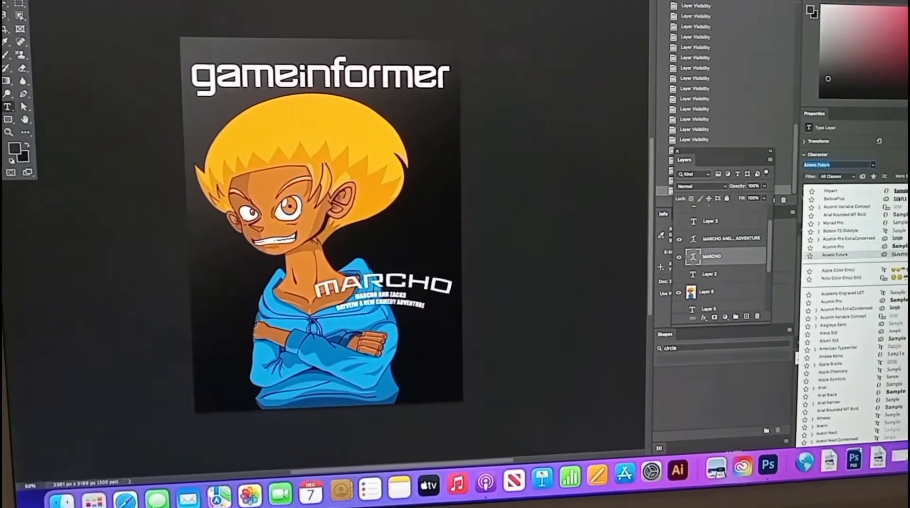
key("Down")
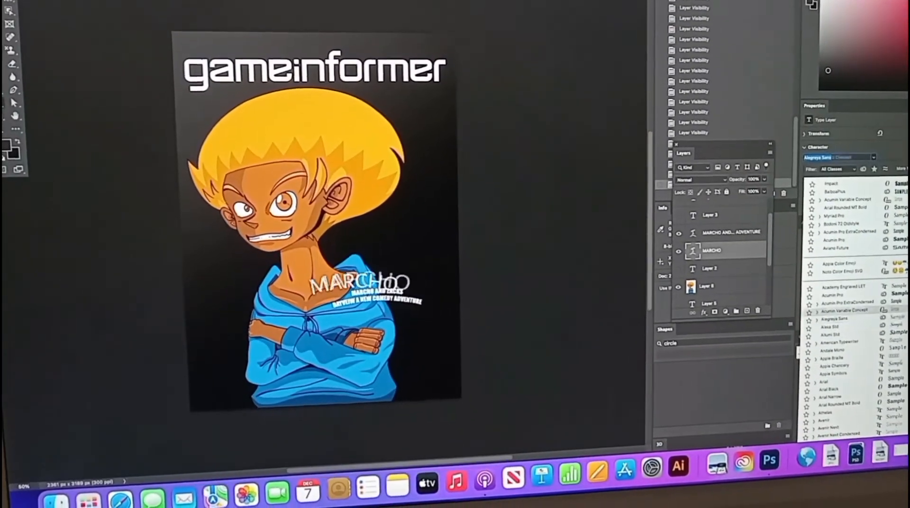
key("Down")
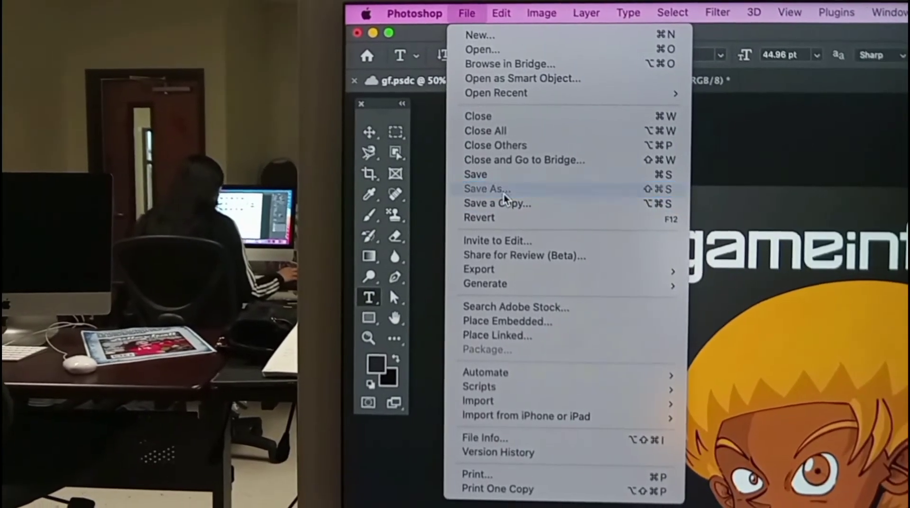
Save a copy of the cover as gf copy, clearing the suggested file name first.
left_click(470, 200)
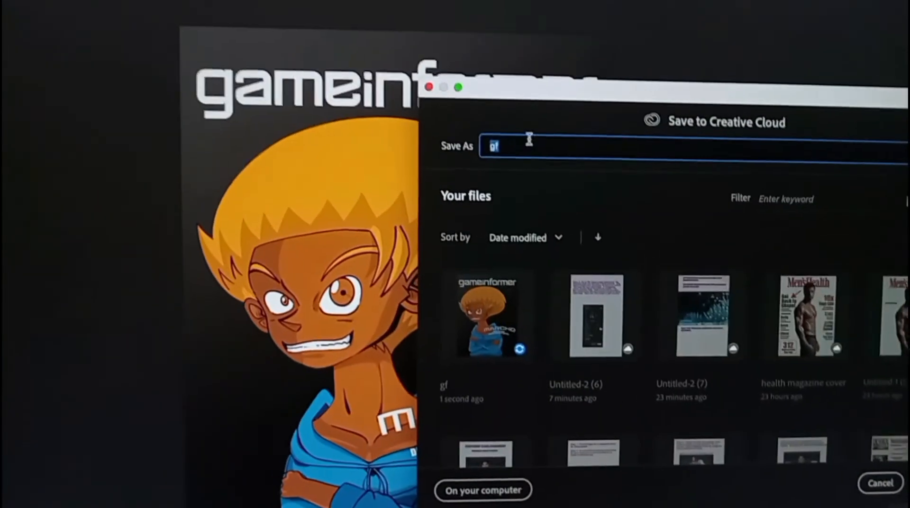
key("BackSpace")
key("BackSpace")
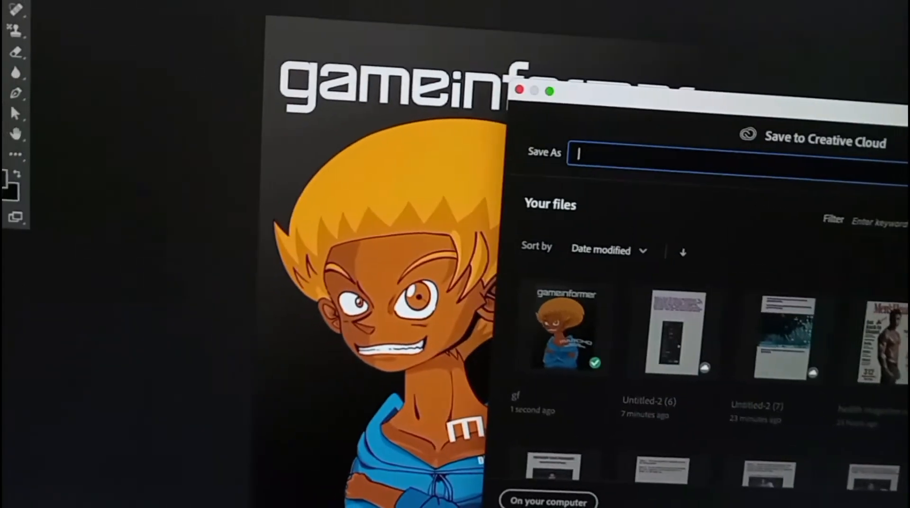
type("ma")
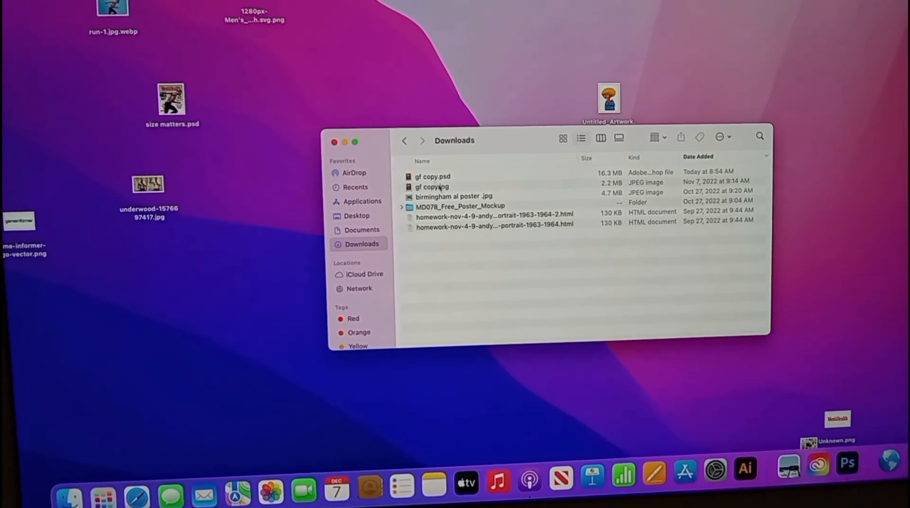
Open gf copy.jpg from Downloads to view the finished gameinformer cover.
left_click(433, 187)
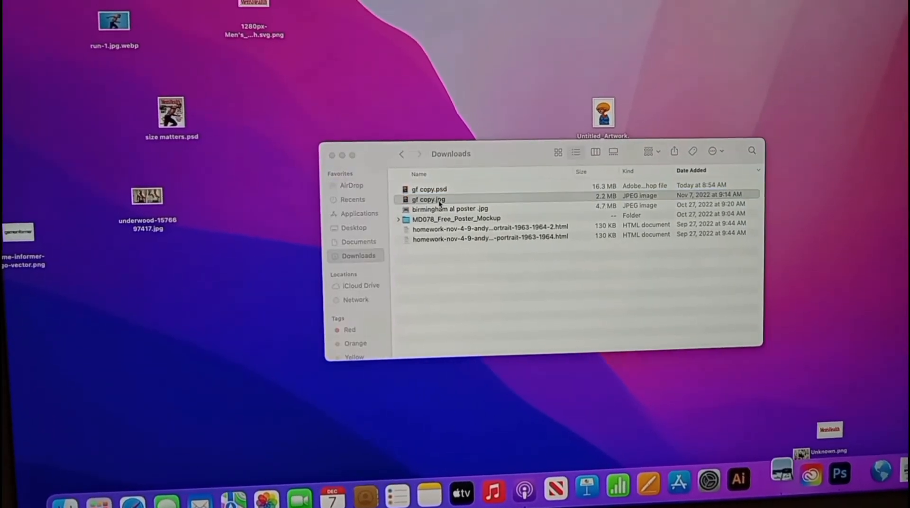
double_click(440, 200)
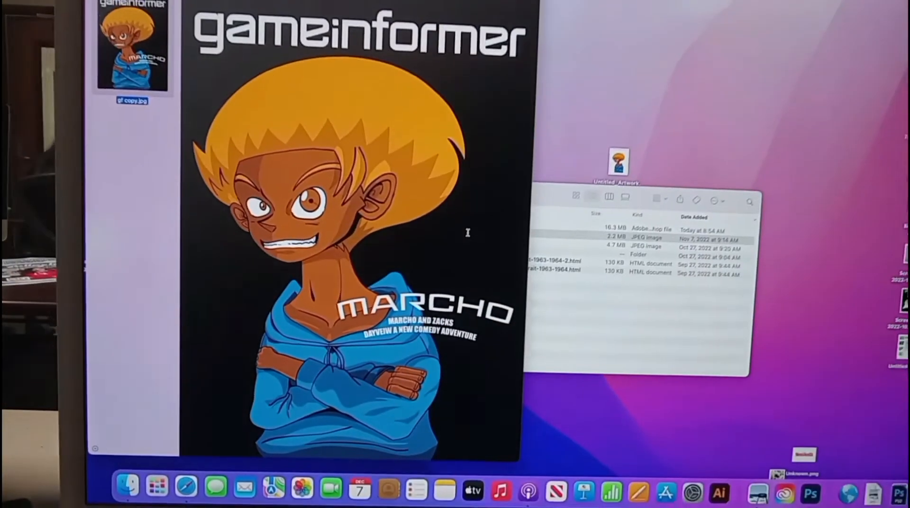